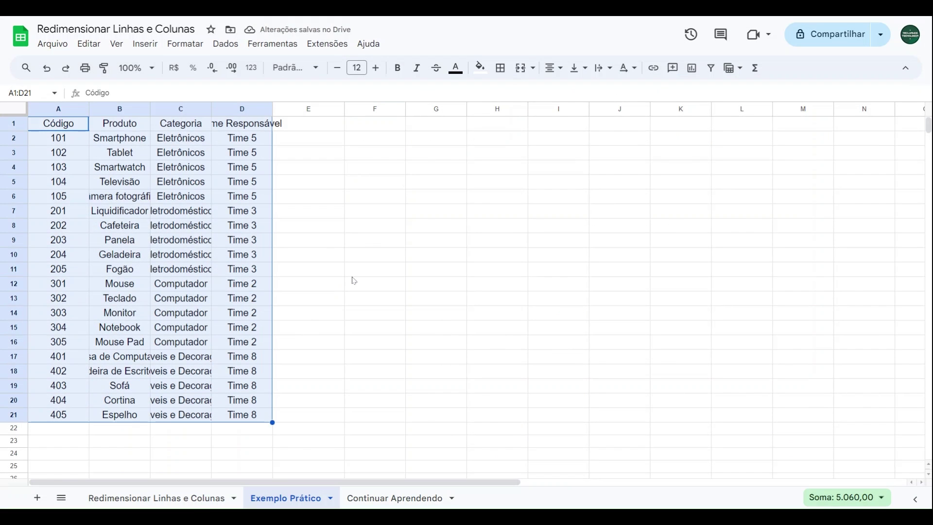
- Examine the data listed in the Código, Produto, Categoria and Time Responsável columns
left_click(354, 273)
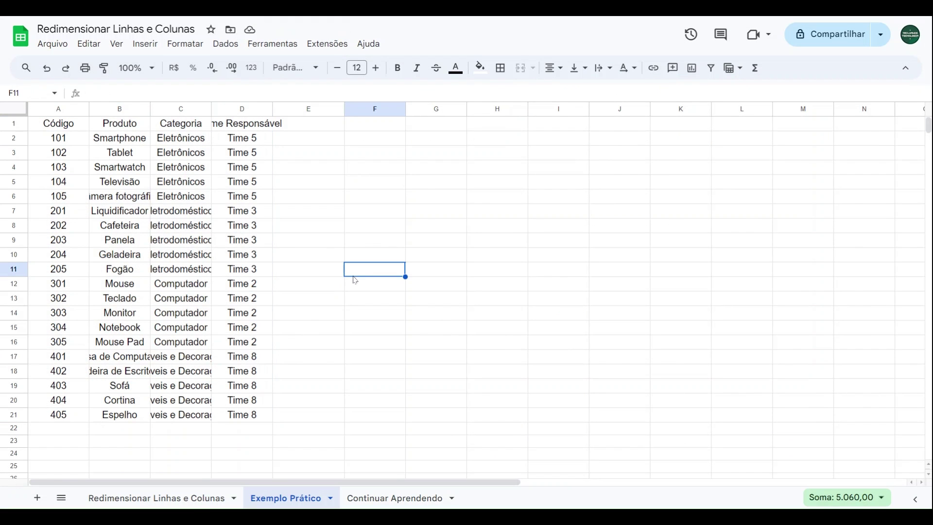
left_click_drag(64, 134, 64, 415)
left_click(120, 125)
left_click_drag(121, 141, 120, 416)
left_click_drag(196, 127, 199, 417)
left_click_drag(268, 127, 252, 416)
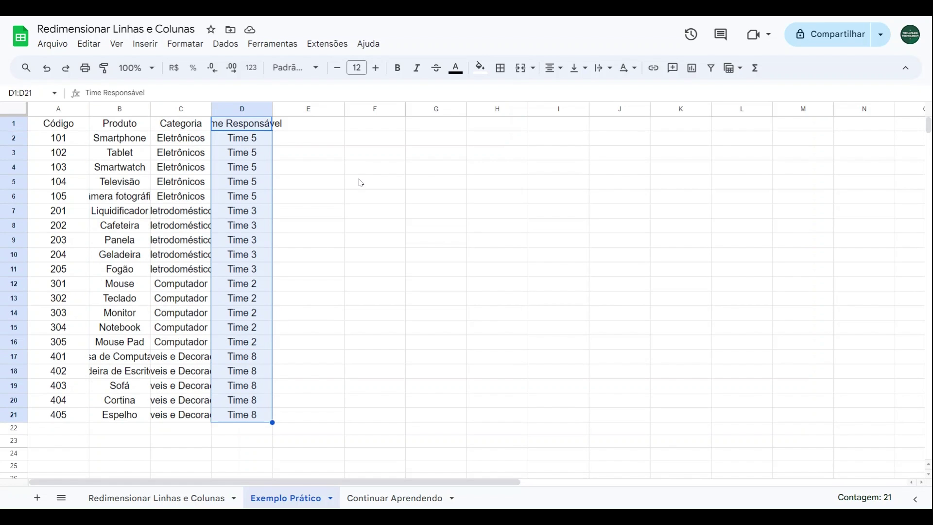
left_click(375, 171)
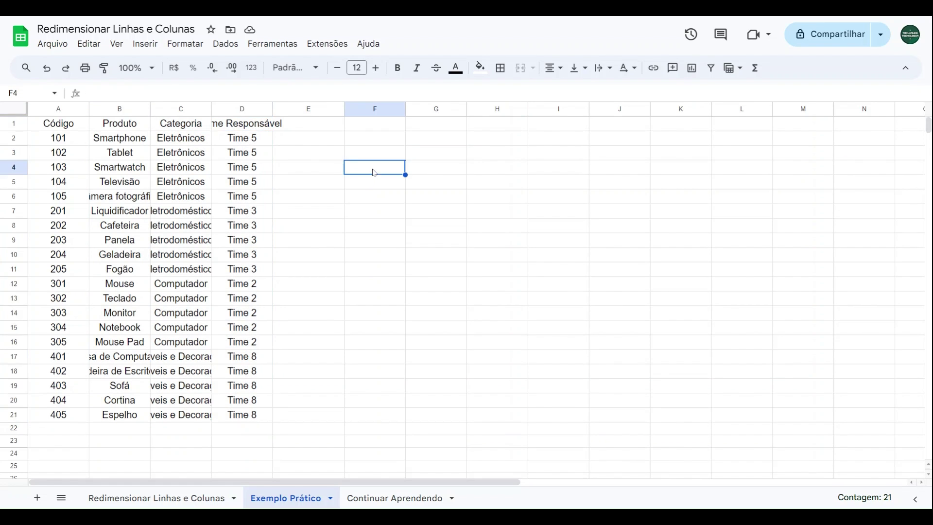
- Inspect the cut-off text in the Produto and Categoria cells of row 17 and across the table A1:D21
left_click(119, 128)
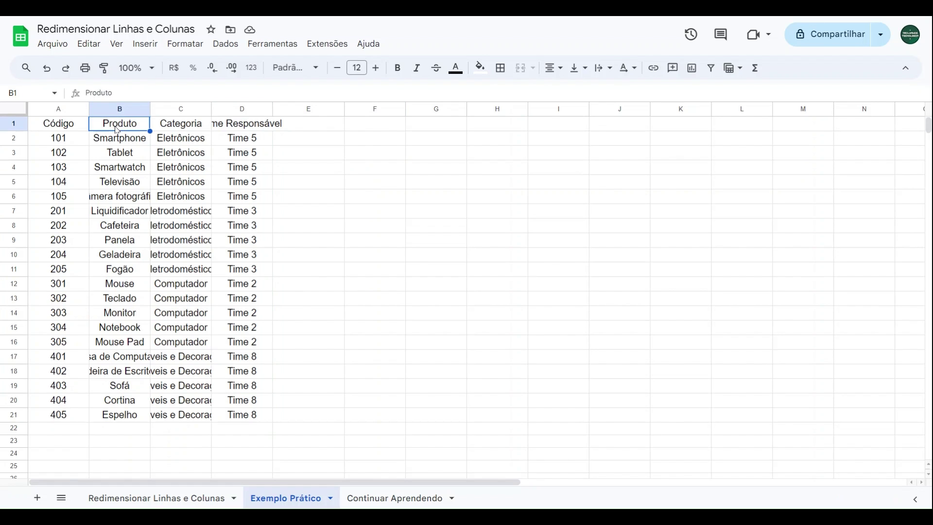
left_click(119, 357)
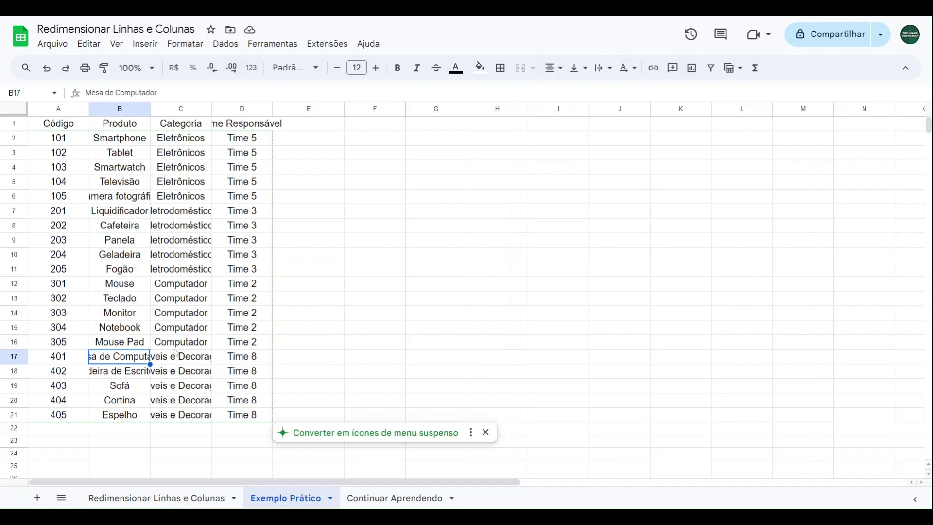
left_click(191, 358)
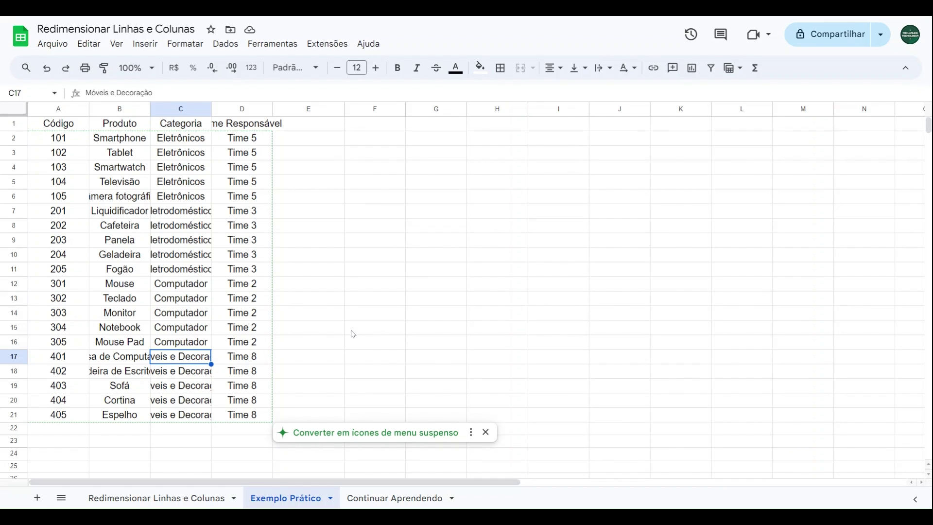
left_click(362, 320)
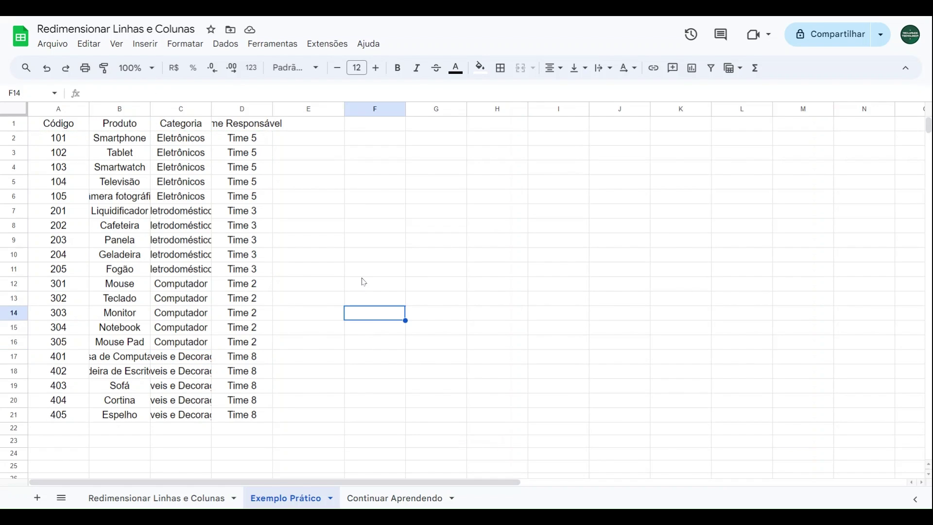
left_click_drag(62, 127, 243, 415)
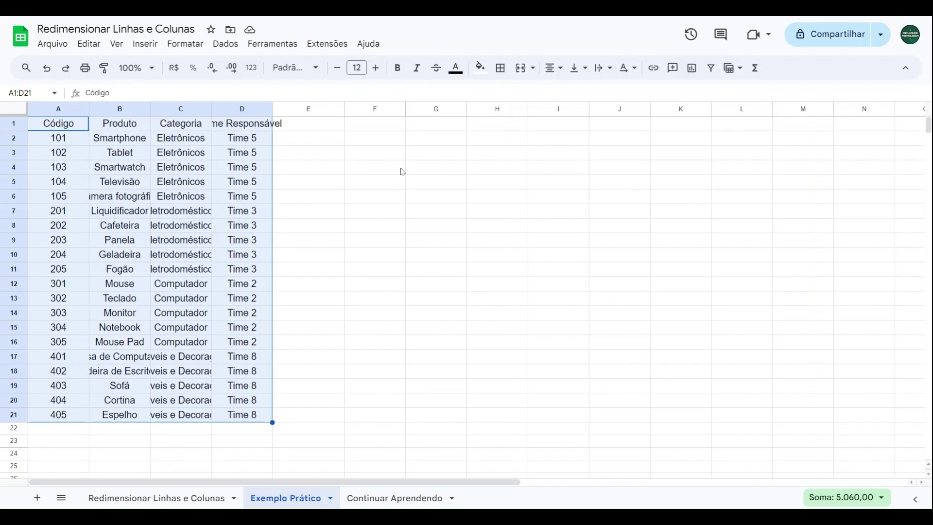
left_click(399, 142)
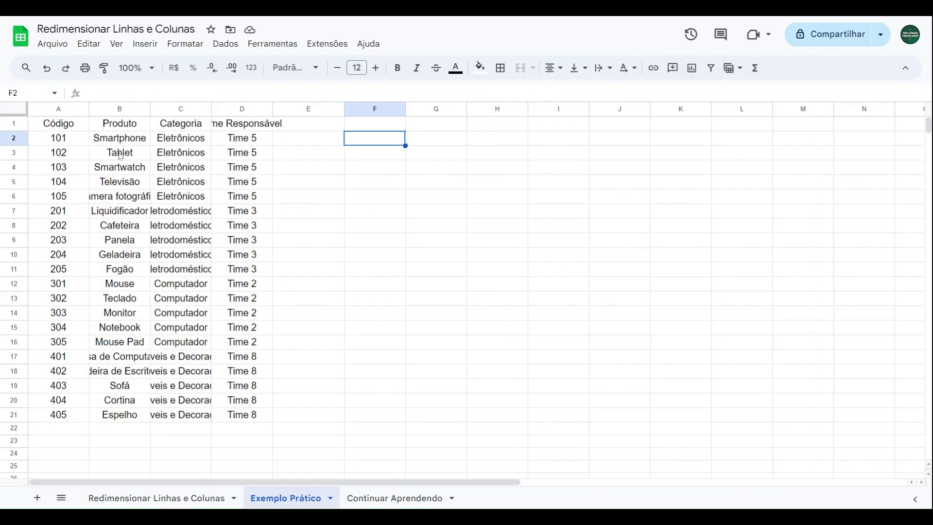
- Select columns A to D and open their resize options
left_click(53, 110)
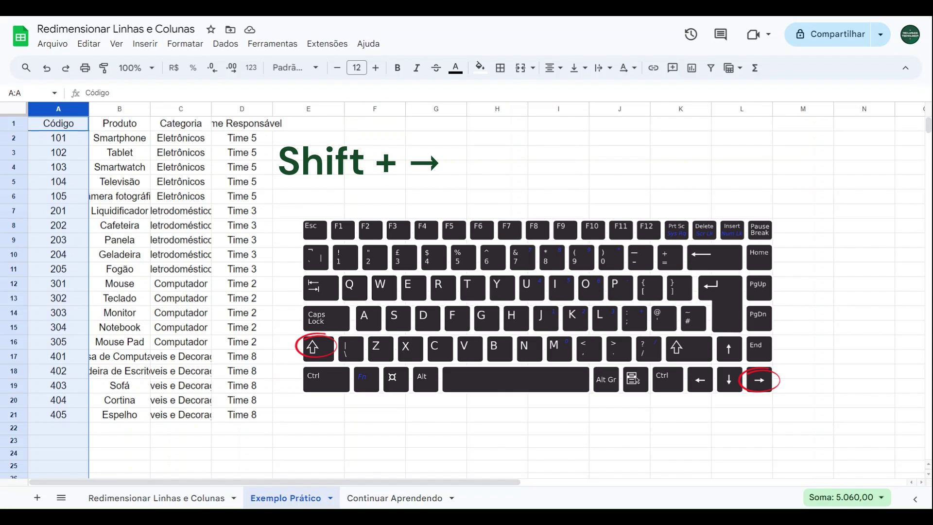
key("shift+Right")
key("shift+Right")
key("shift+Right")
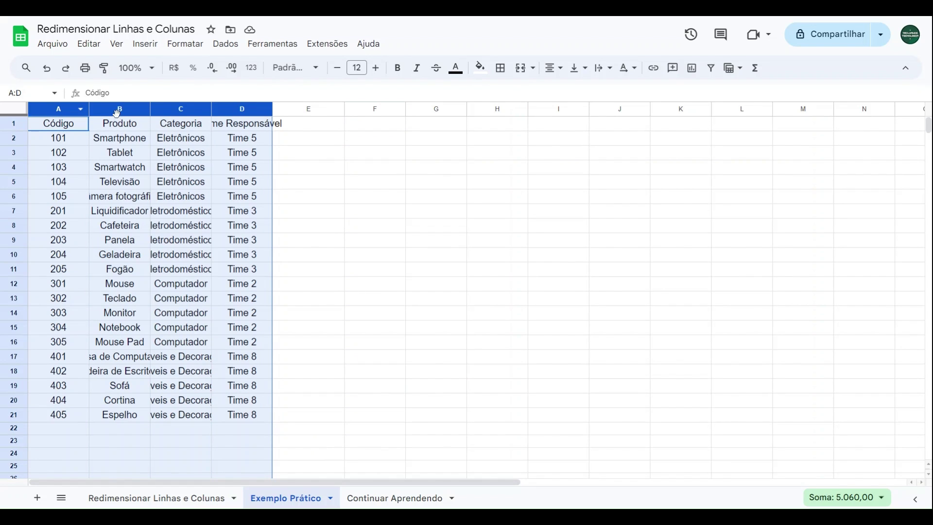
right_click(47, 109)
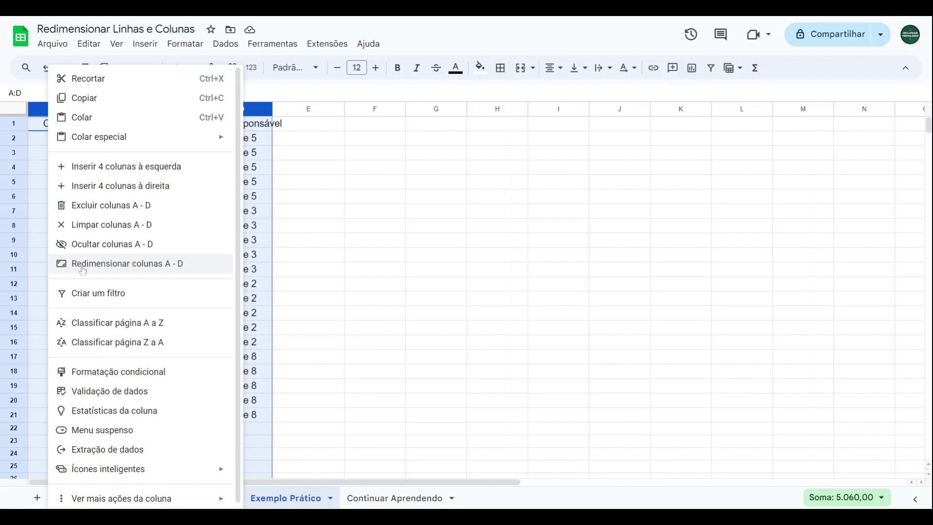
left_click(149, 264)
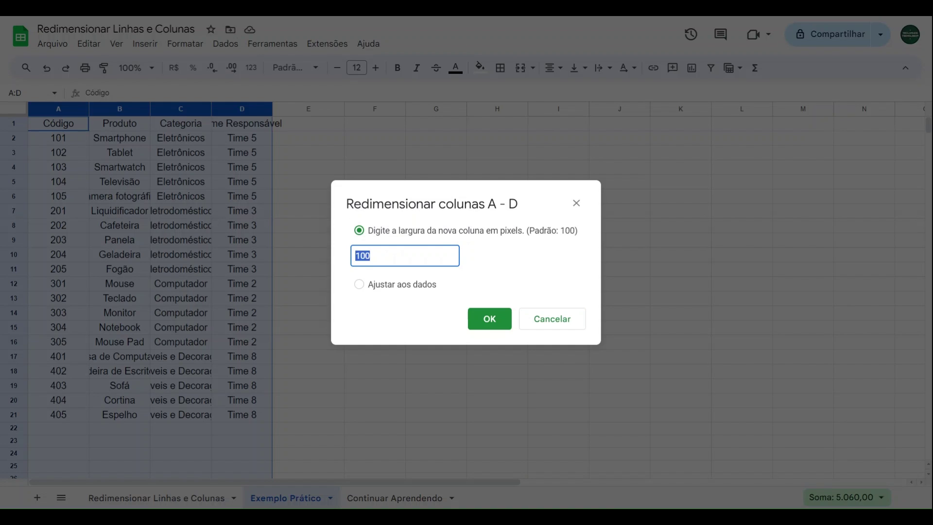
left_click(359, 286)
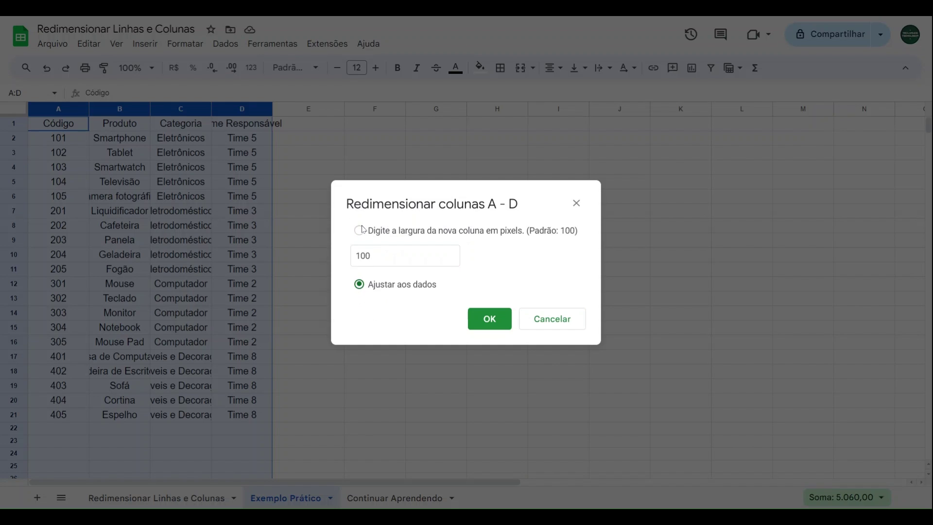
left_click(360, 231)
double_click(363, 255)
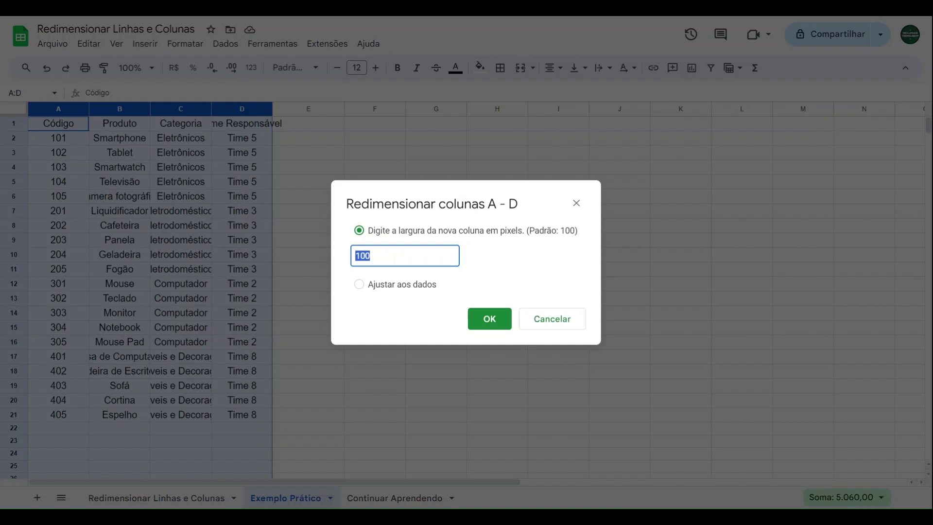
type("50")
key("BackSpace")
key("BackSpace")
type("200")
key("BackSpace")
left_click(359, 314)
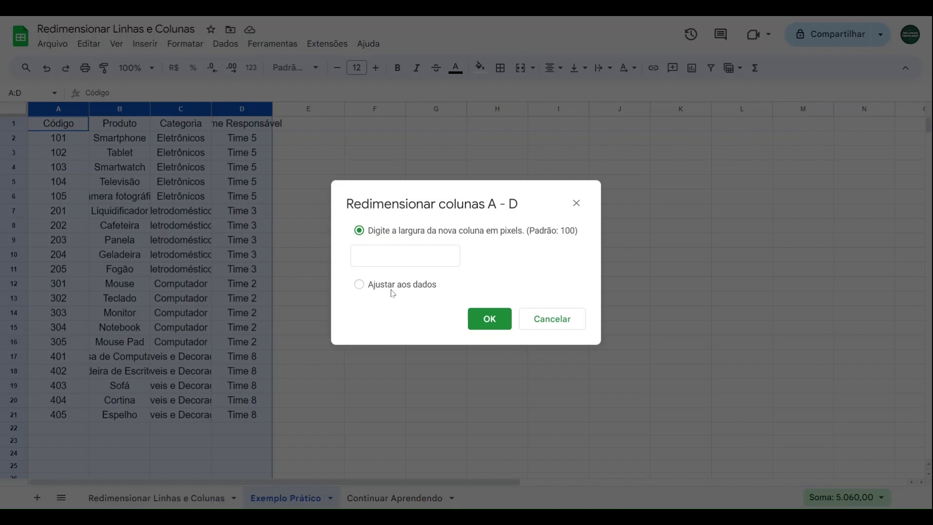
- Resize columns A to D to fit their data and undo that resize
left_click(359, 284)
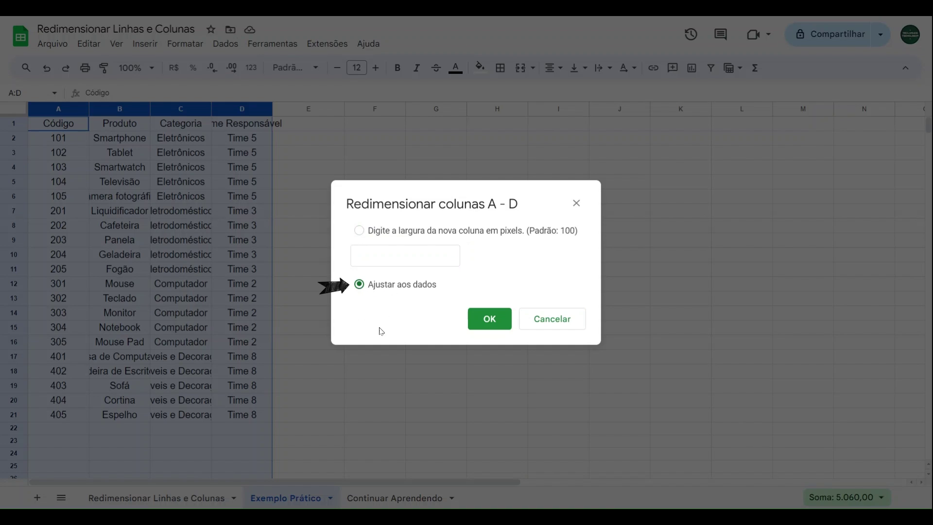
left_click(487, 327)
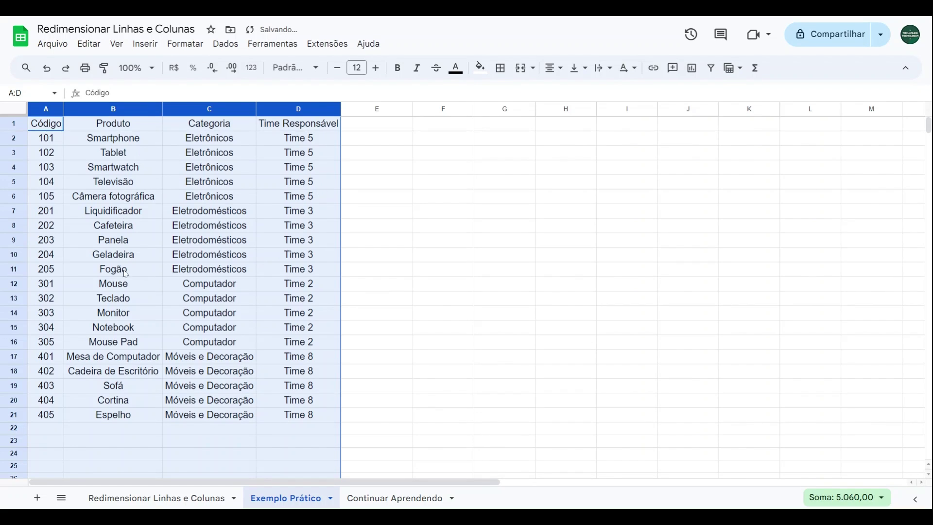
left_click(437, 145)
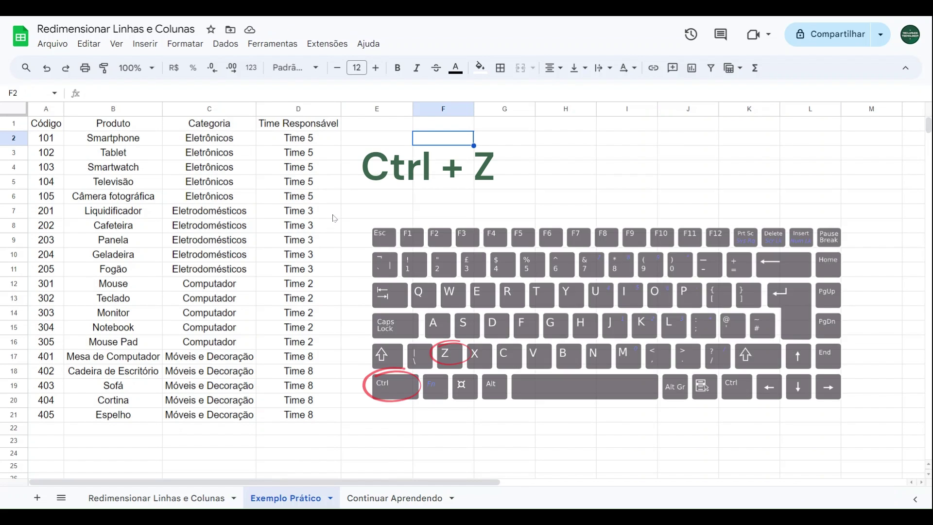
key("ctrl+z")
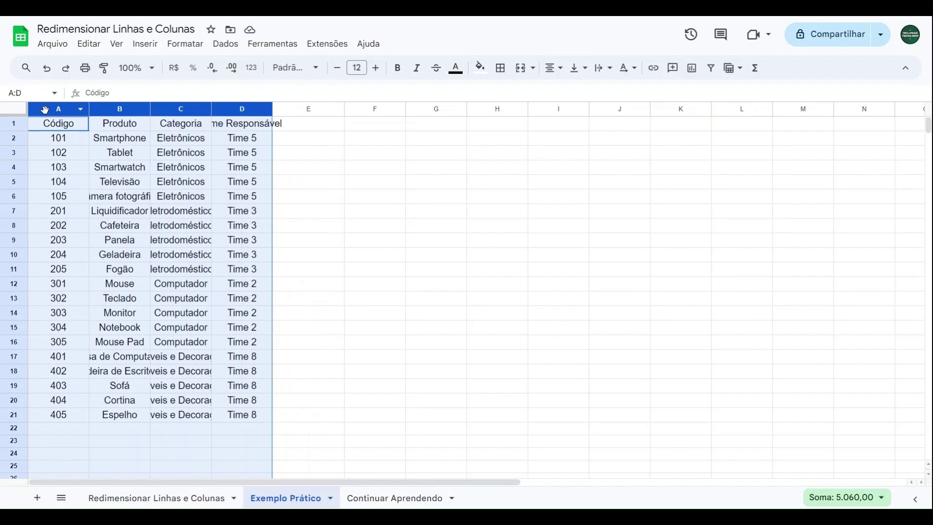
- Resize columns A to D to a width of 200 pixels
right_click(44, 110)
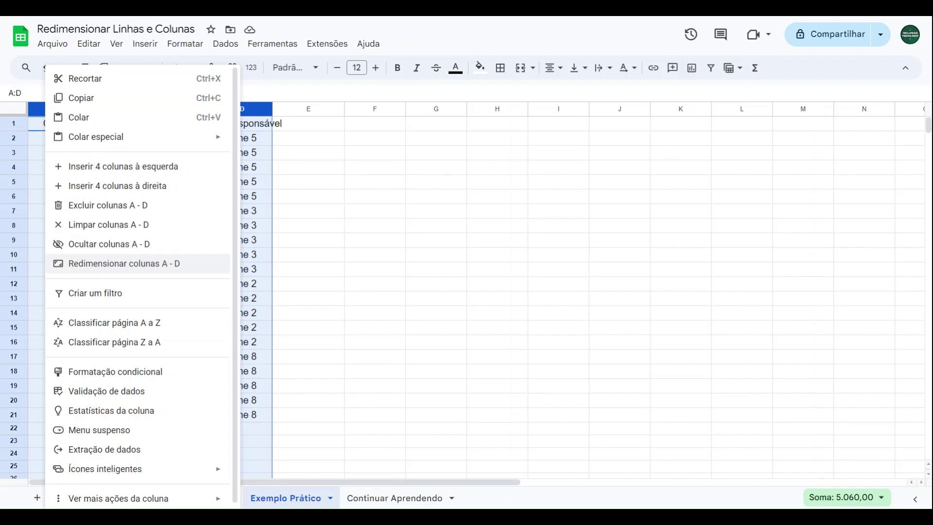
left_click(103, 263)
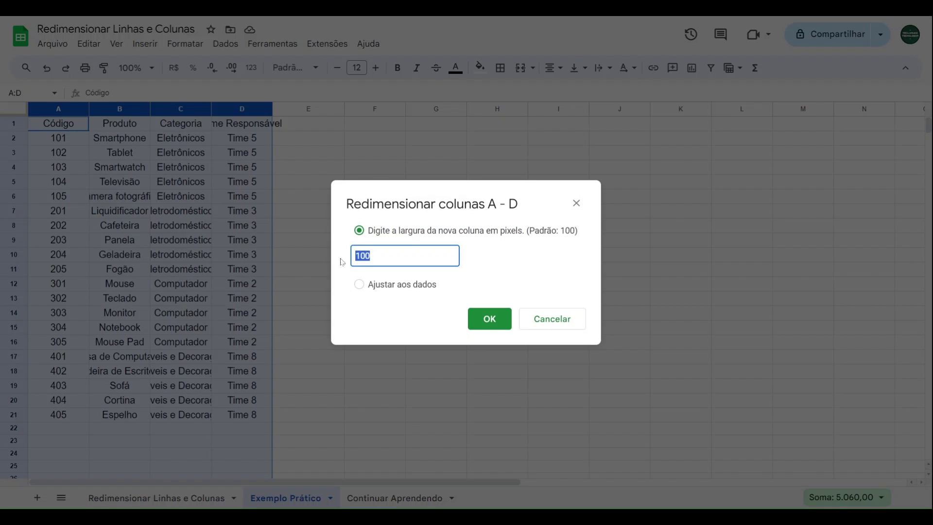
left_click(569, 237)
key("Tab")
type("200")
left_click(489, 322)
left_click(644, 221)
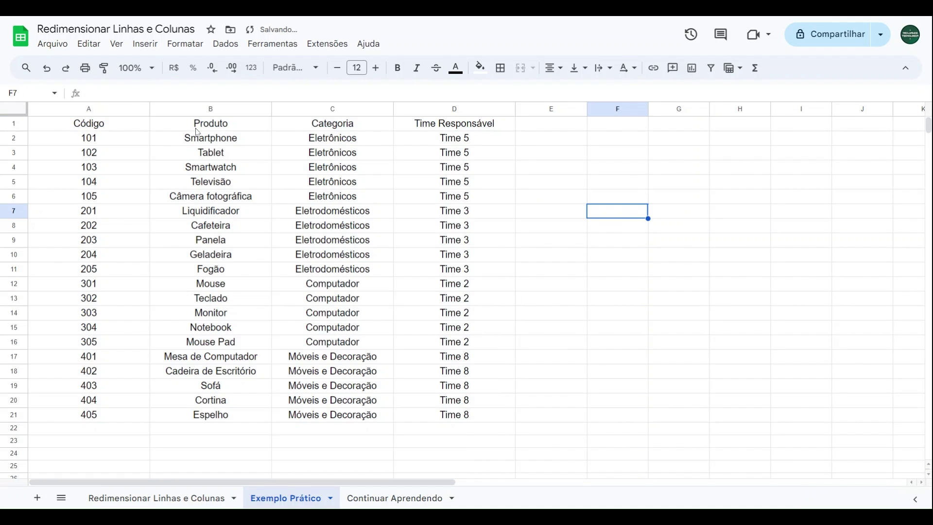
- Check the header cells A1 to D1 and undo the 200-pixel resize of columns A to D
left_click(115, 129)
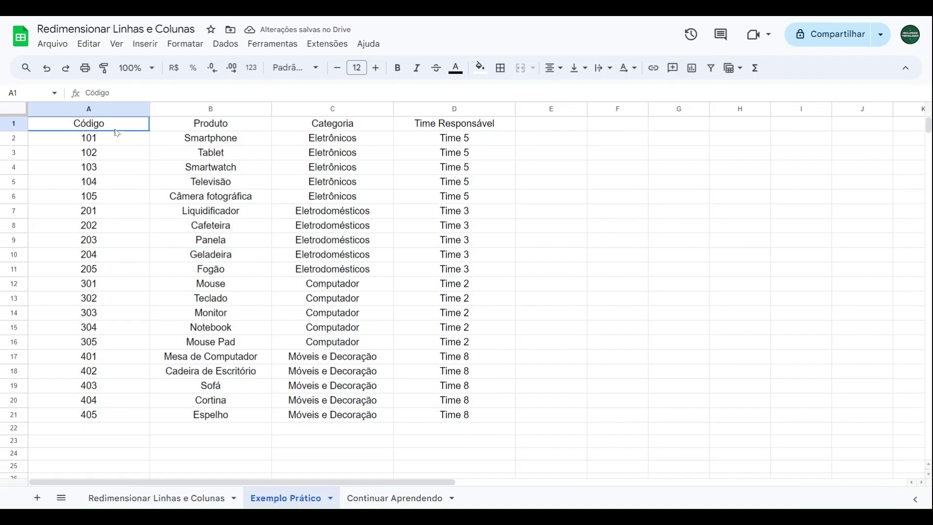
left_click(205, 130)
left_click(335, 126)
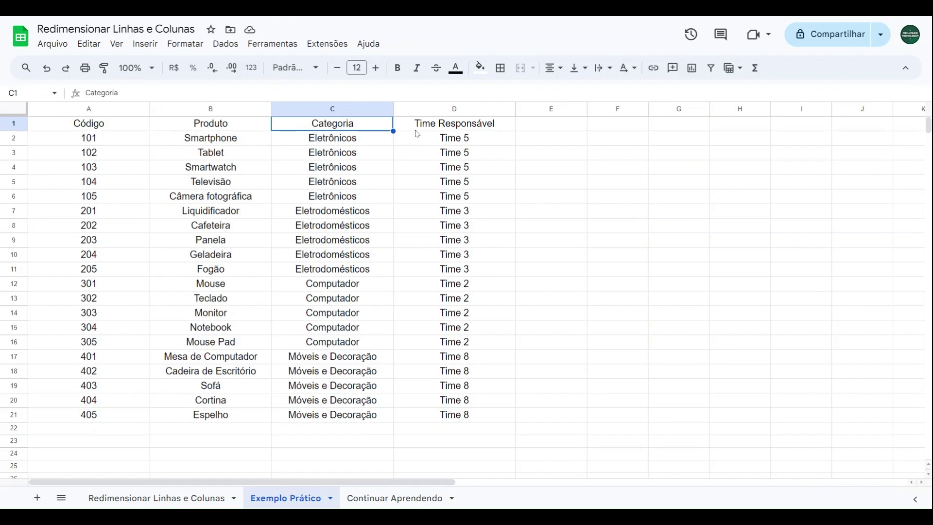
left_click(417, 132)
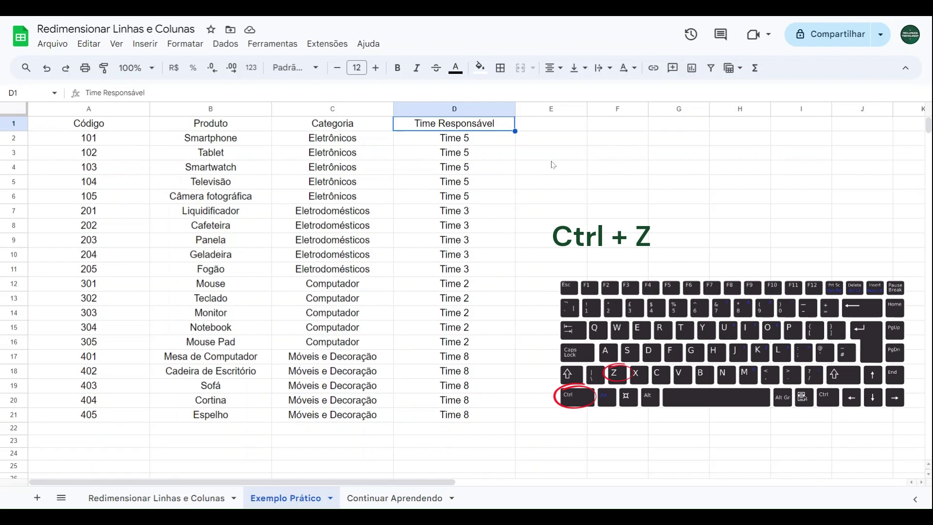
key("ctrl+z")
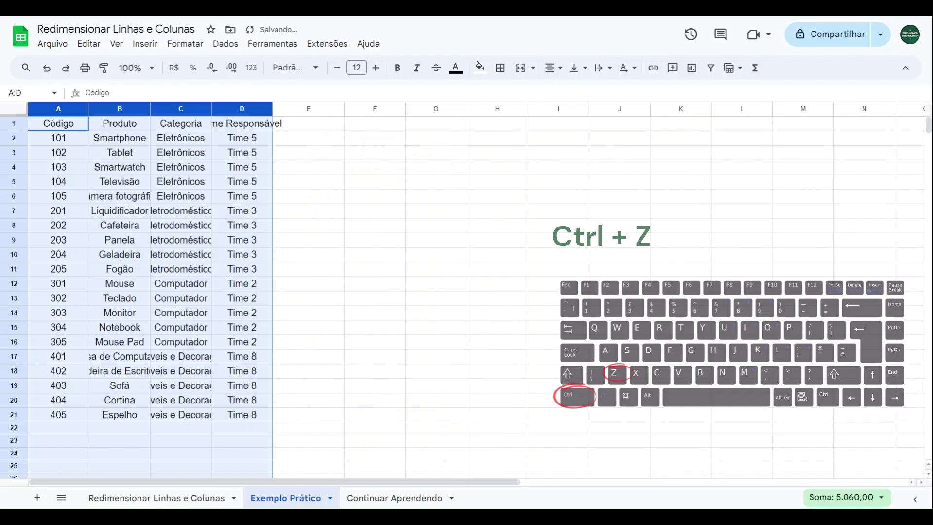
left_click(471, 210)
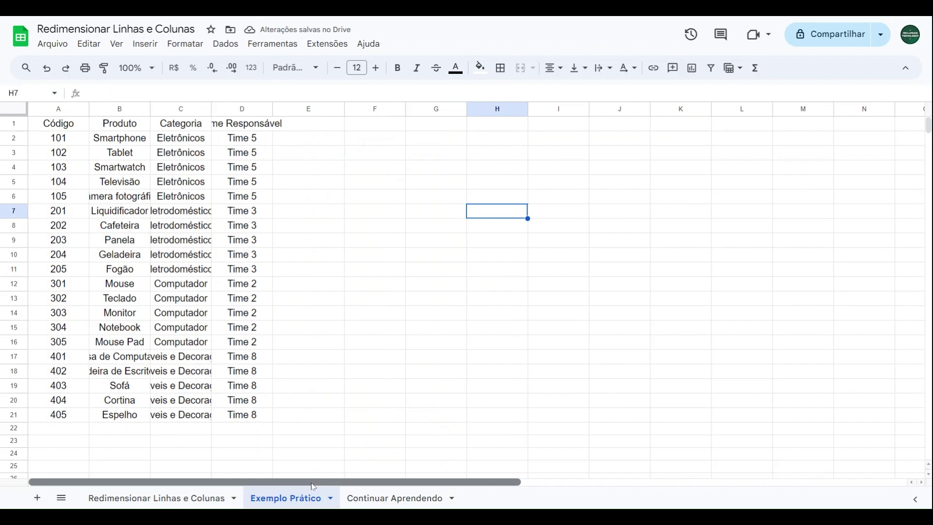
- Select all columns of the sheet, from A to Z
left_click_drag(314, 486, 281, 482)
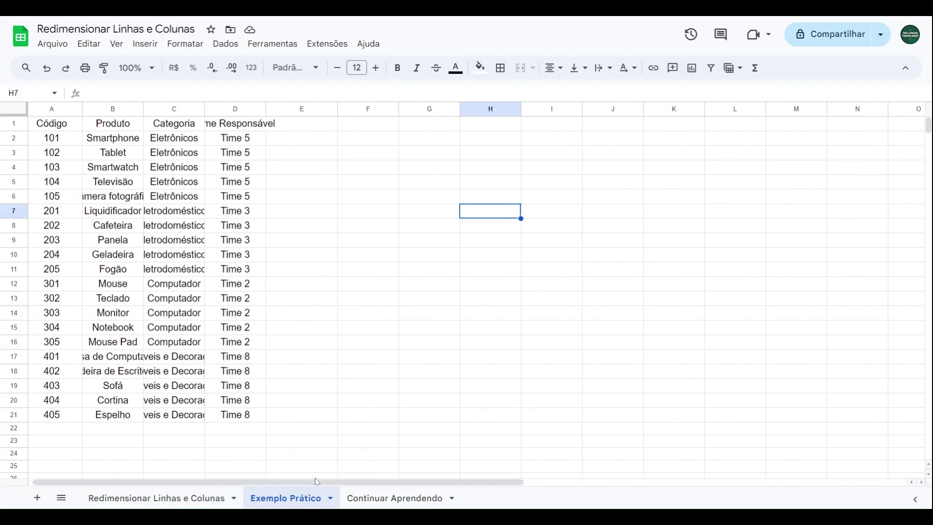
left_click(59, 110)
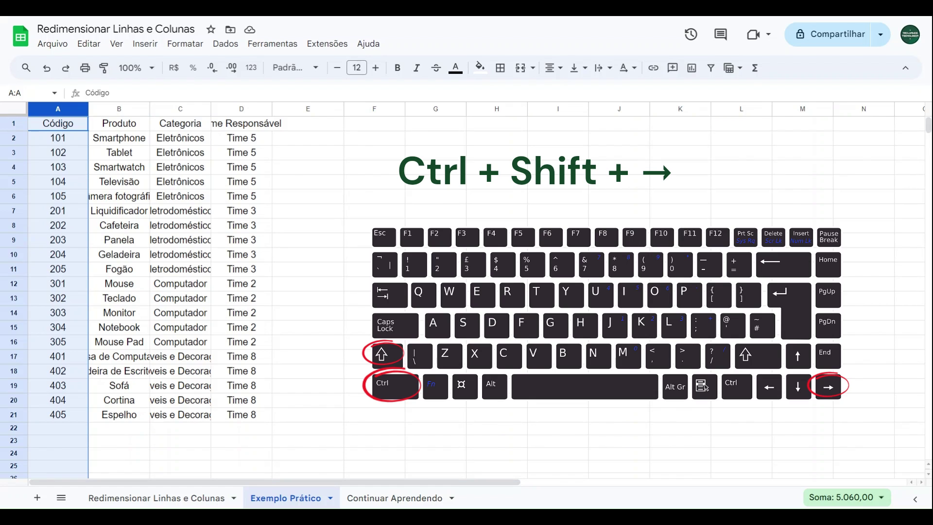
key("ctrl+shift+Right")
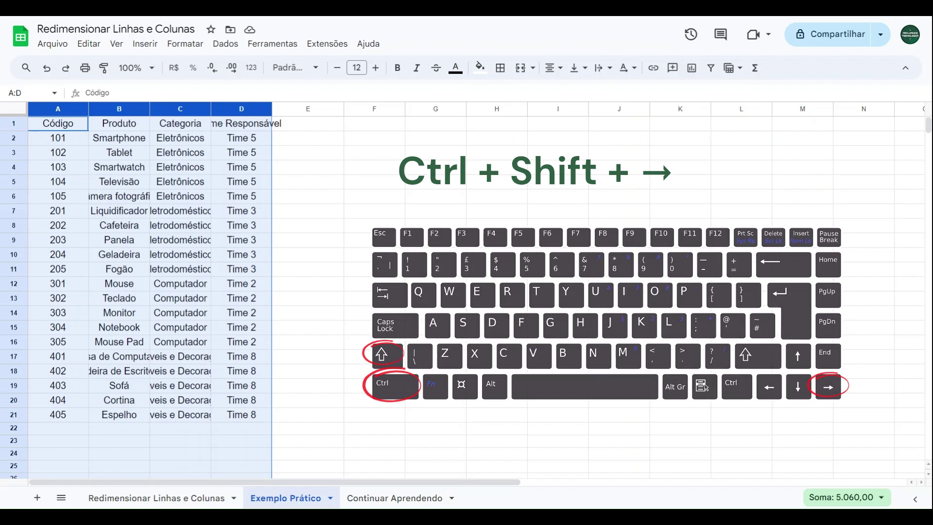
key("ctrl+shift+Right")
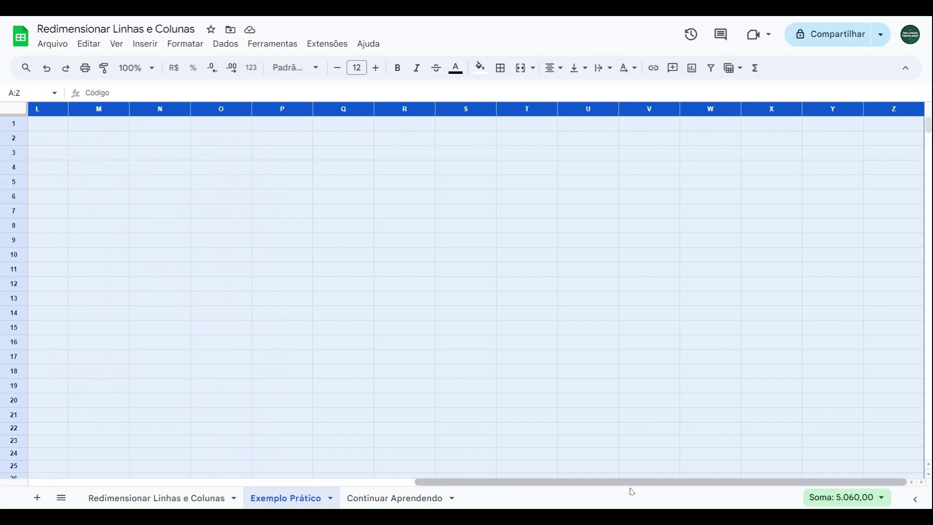
left_click_drag(621, 488, 225, 462)
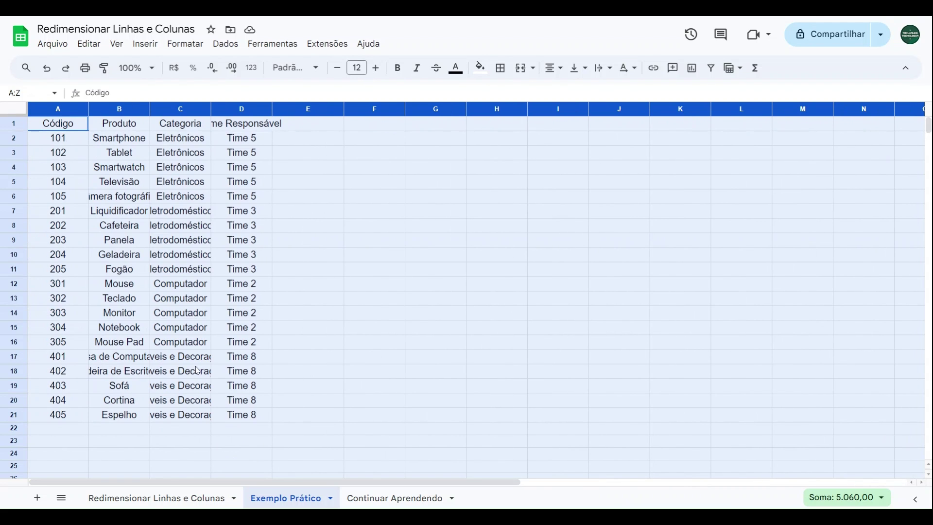
- Resize columns A to Z to a width of 75 pixels
right_click(55, 111)
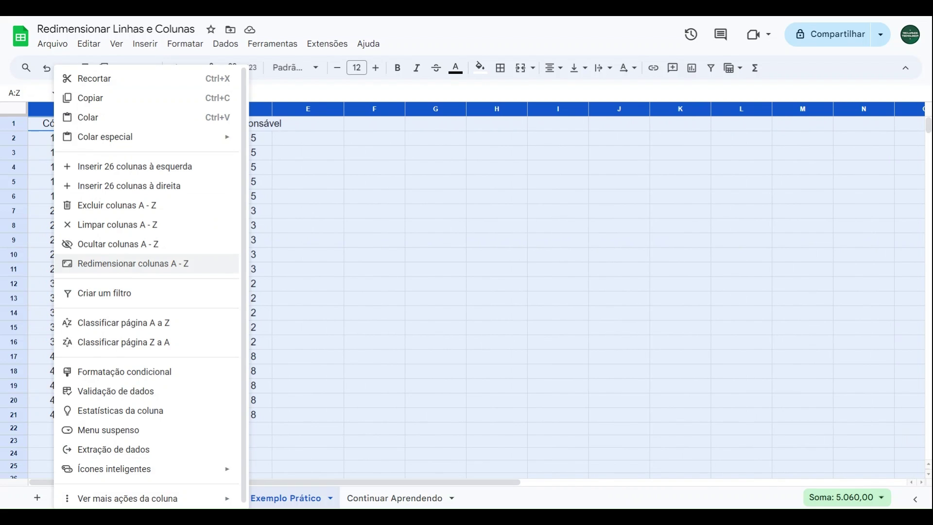
left_click(113, 264)
left_click(422, 255)
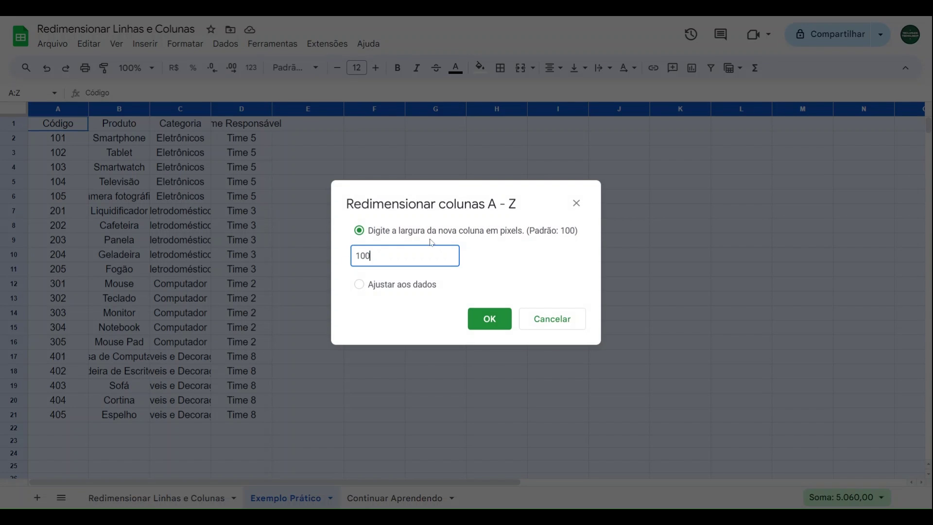
key("ctrl+a")
type("75")
left_click(492, 323)
- Check the header cells of the narrowed table and undo the 75-pixel resize of columns A to Z
left_click(309, 192)
left_click(70, 129)
left_click(92, 127)
left_click(143, 128)
left_click(190, 128)
left_click(328, 128)
key("ctrl+z")
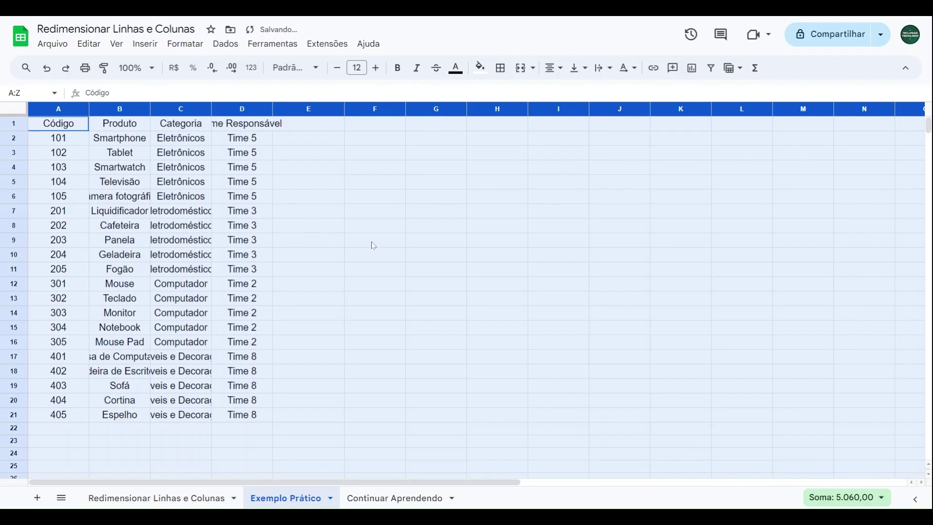
left_click(373, 241)
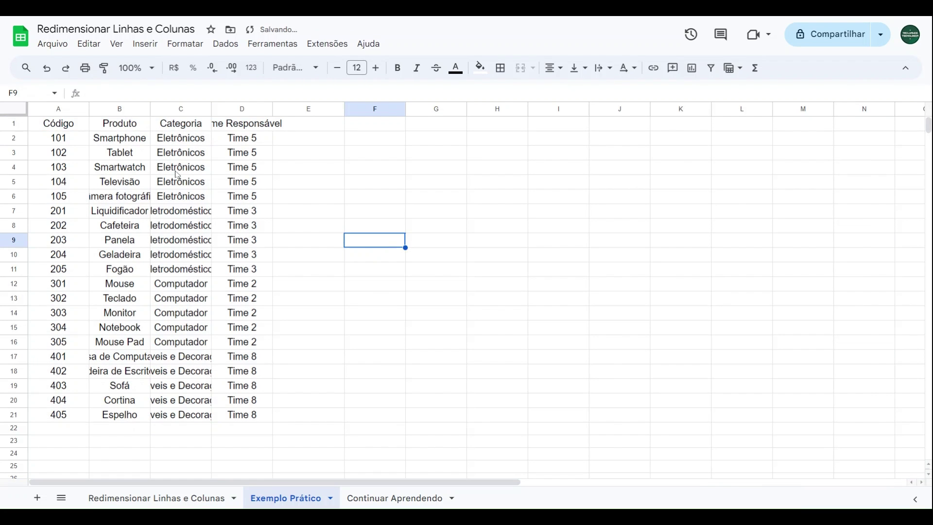
- Select all columns from A to Z and resize them to fit their data
left_click(66, 112)
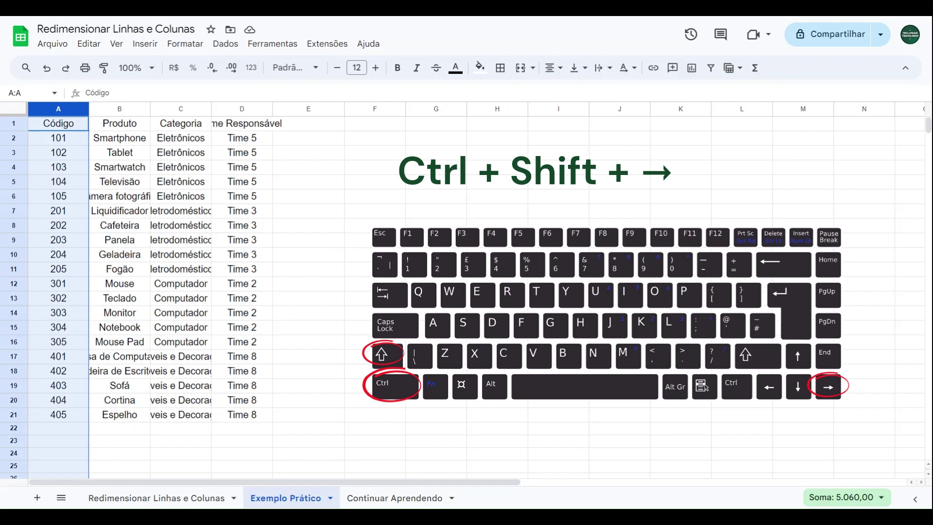
key("ctrl+shift+Right")
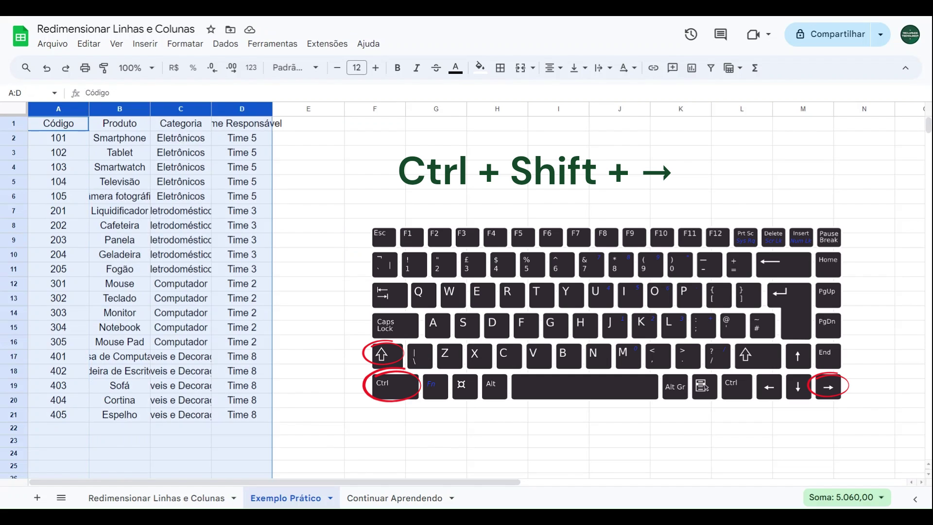
key("ctrl+shift+Right")
right_click(465, 109)
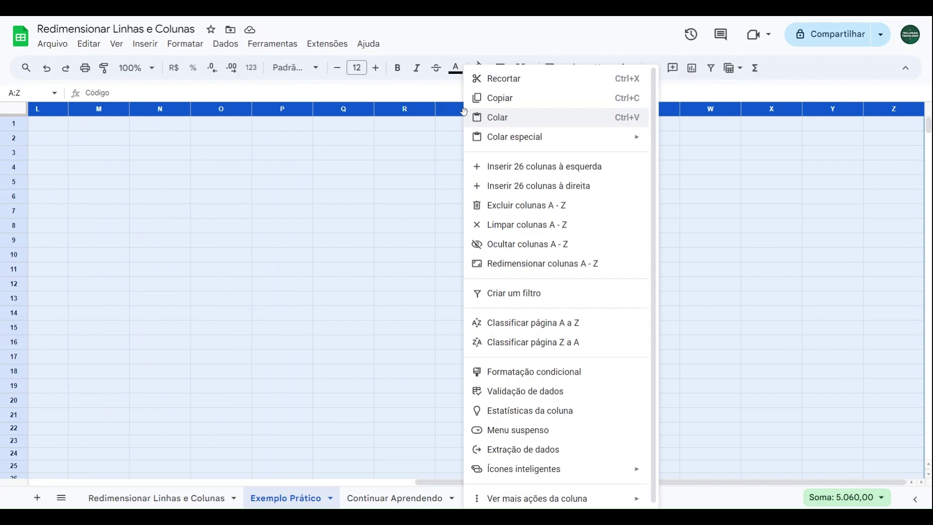
left_click(541, 268)
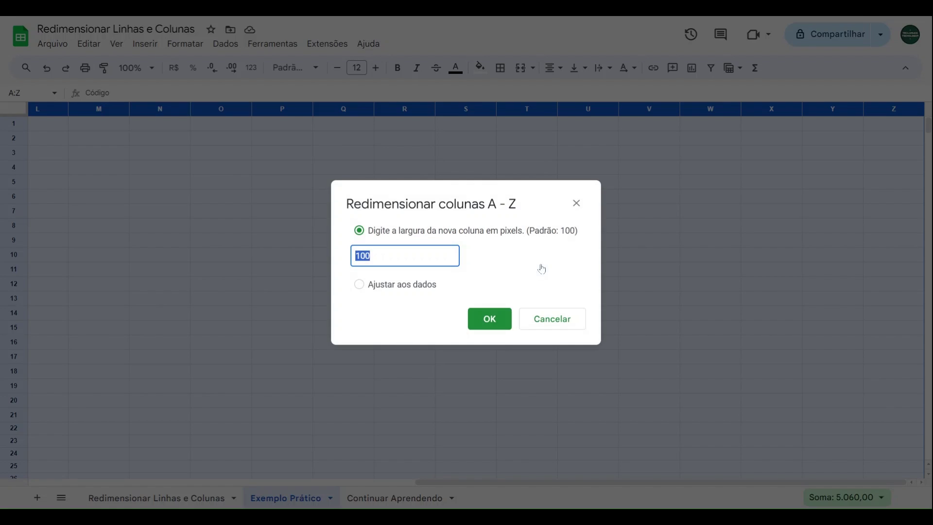
left_click(360, 285)
left_click(489, 319)
- Return to the start of the table and check how the headers in columns A to D fit
left_click(472, 442)
left_click_drag(480, 483, 2, 458)
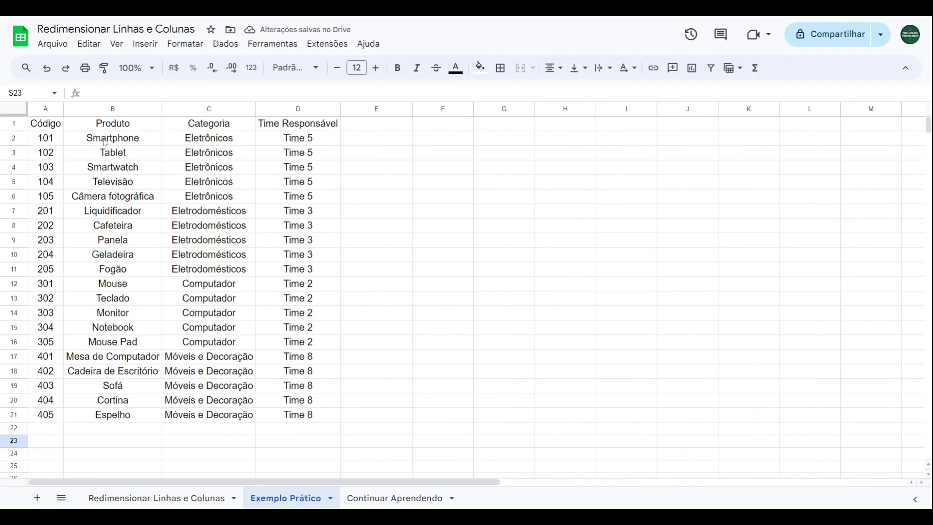
left_click(46, 110)
left_click(122, 123)
key("Right")
key("Right")
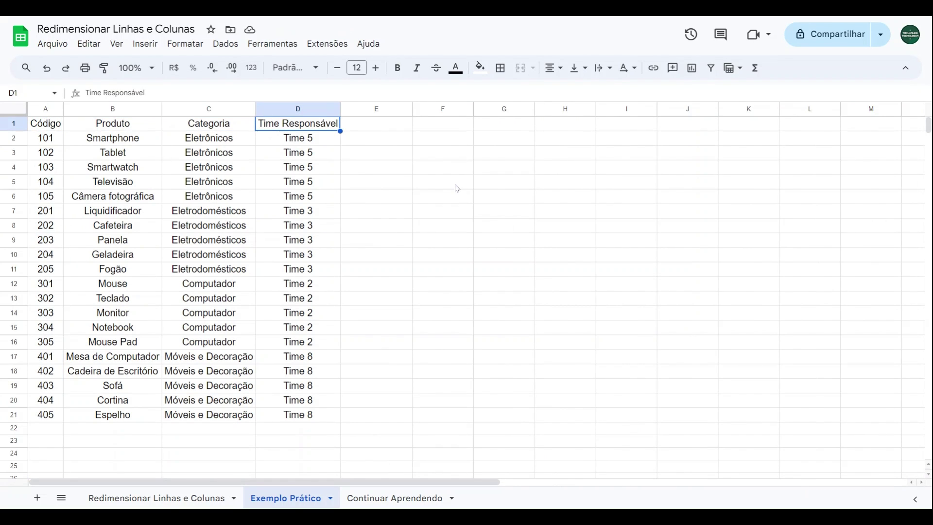
left_click(435, 128)
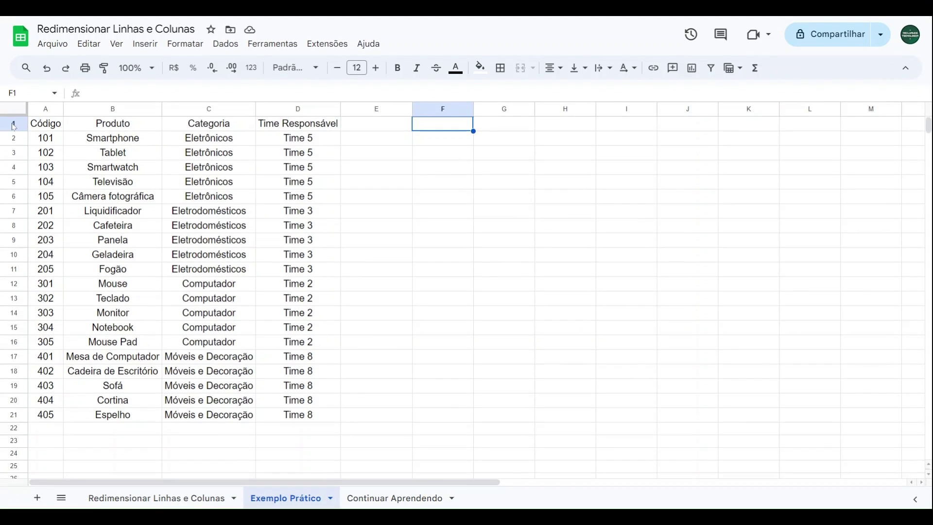
- Select all rows of the sheet, from 1 to 1000
left_click(14, 326)
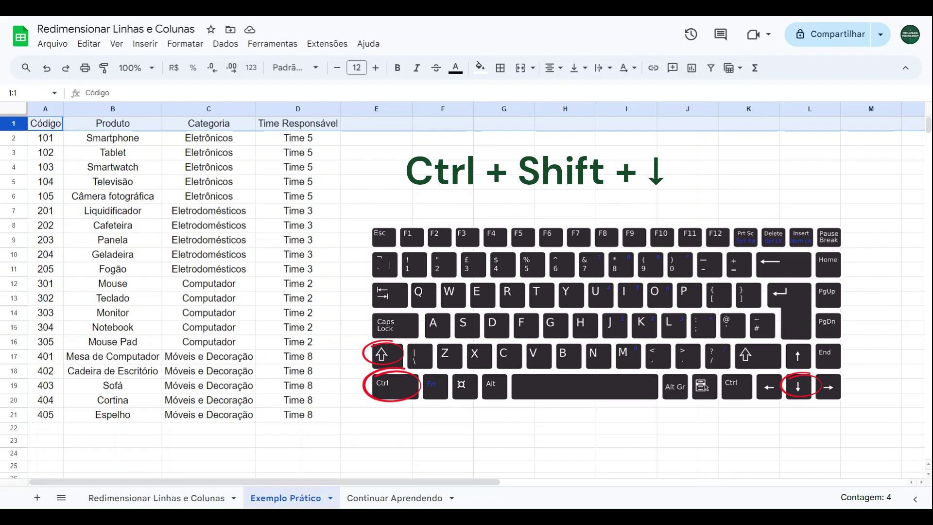
key("ctrl+shift+Down")
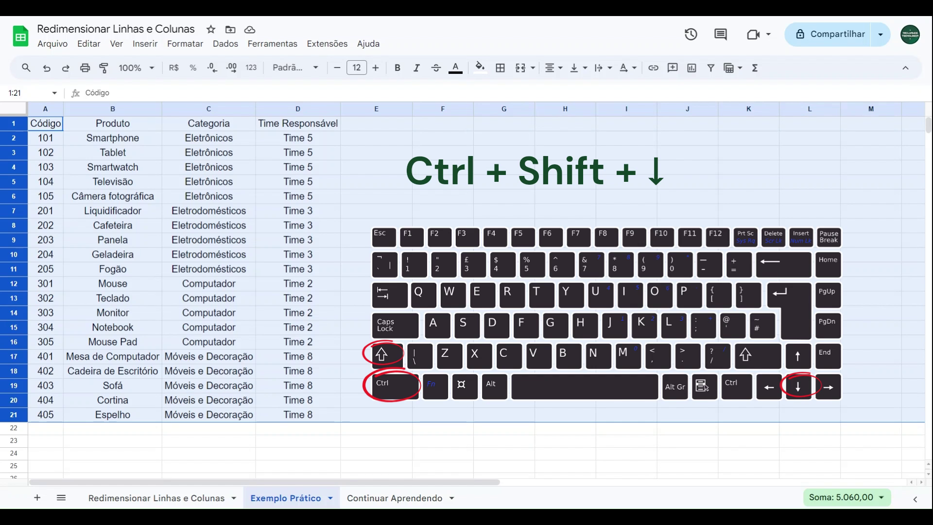
key("ctrl+shift+Down")
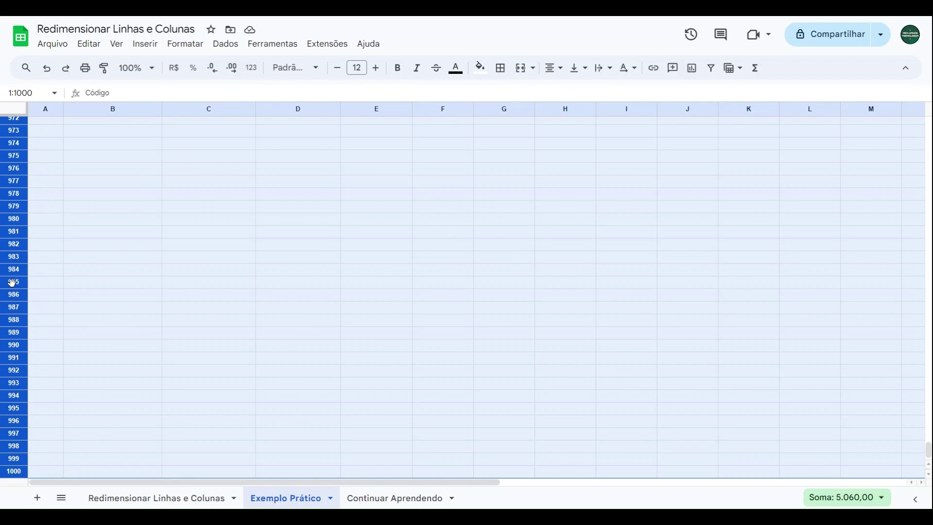
scroll(13, 290, "up", 20)
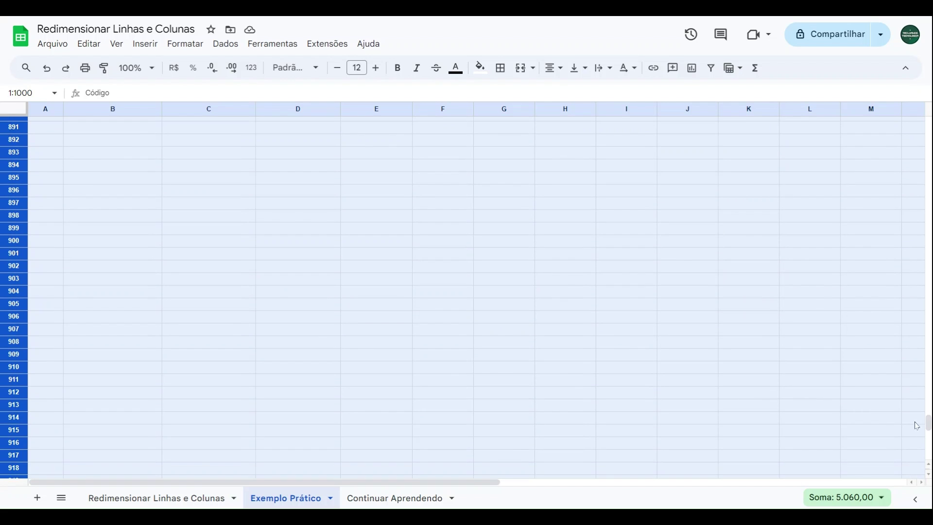
left_click_drag(929, 422, 929, 125)
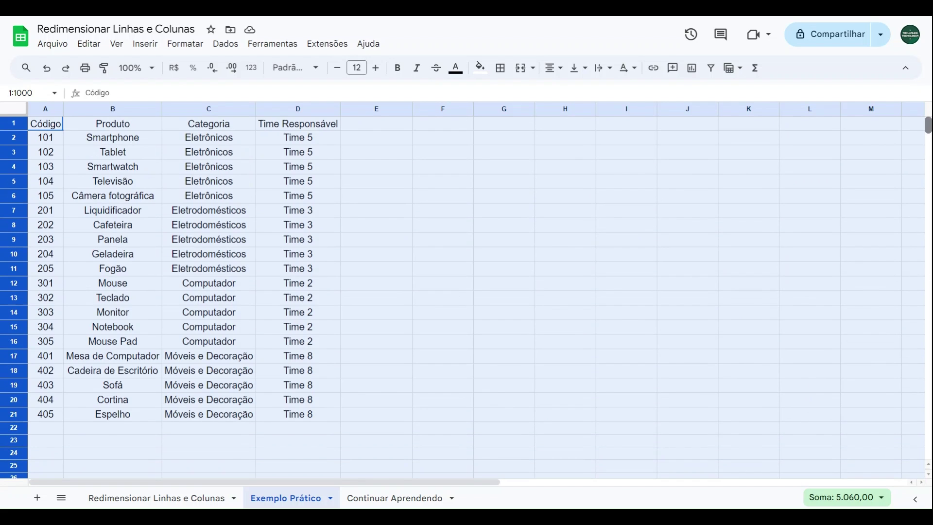
- Resize rows 1 to 1000 to a specified height of 50 pixels and look over the table
right_click(16, 124)
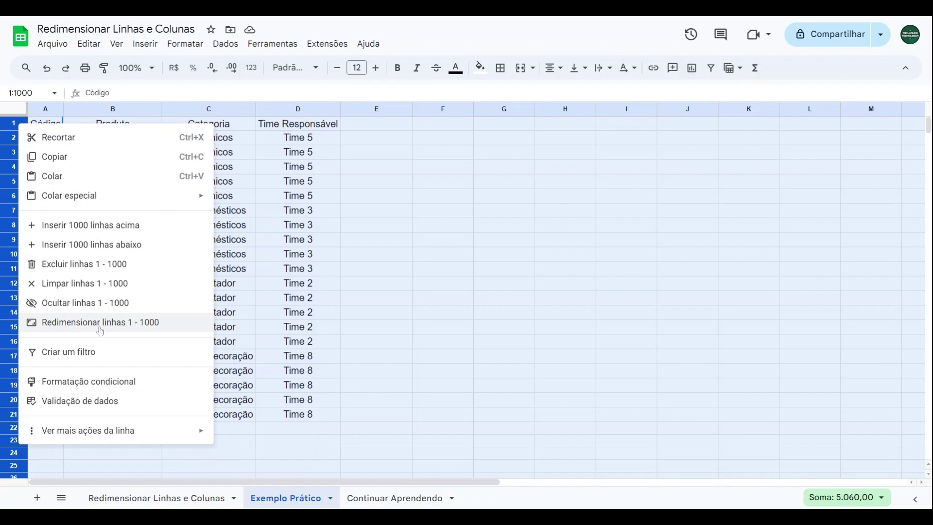
left_click(136, 325)
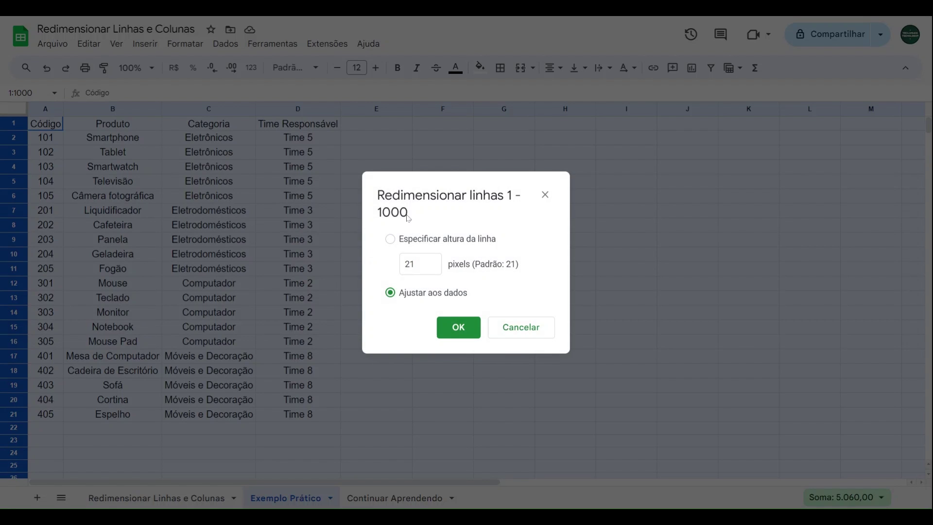
left_click(392, 240)
left_click(390, 293)
left_click(390, 240)
left_click_drag(417, 263, 396, 267)
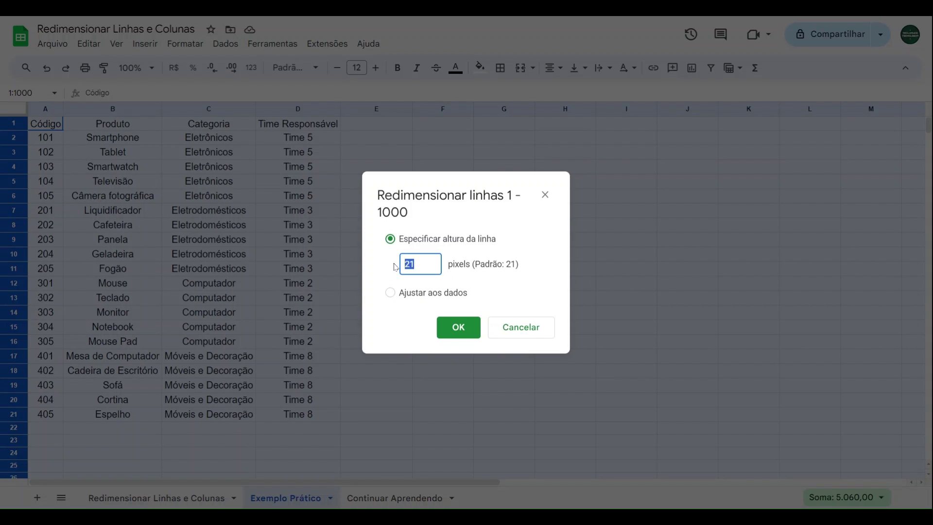
type("50")
left_click(448, 336)
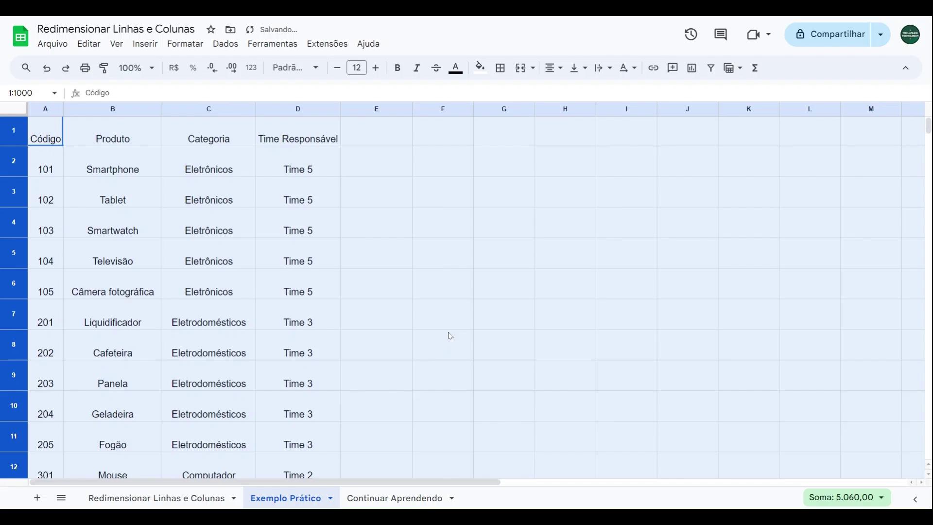
left_click(444, 193)
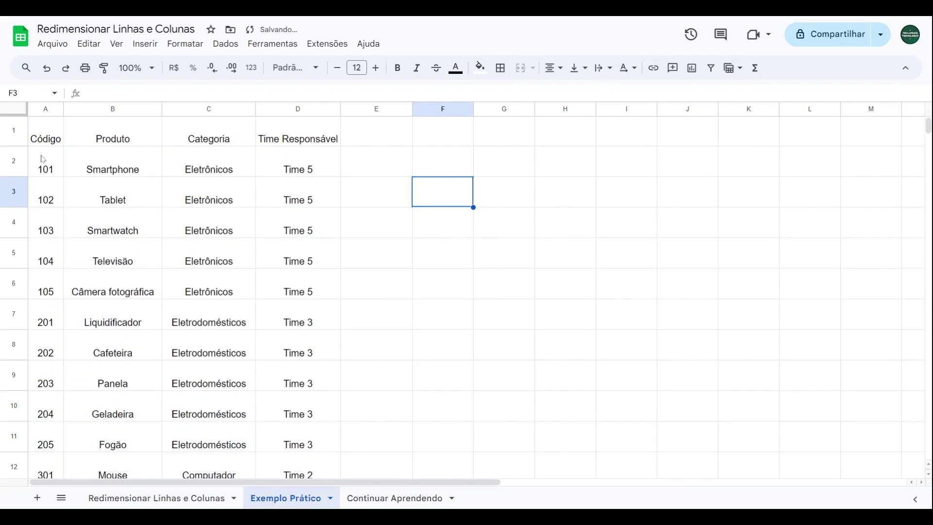
scroll(46, 252, "down", 5)
scroll(54, 308, "up", 5)
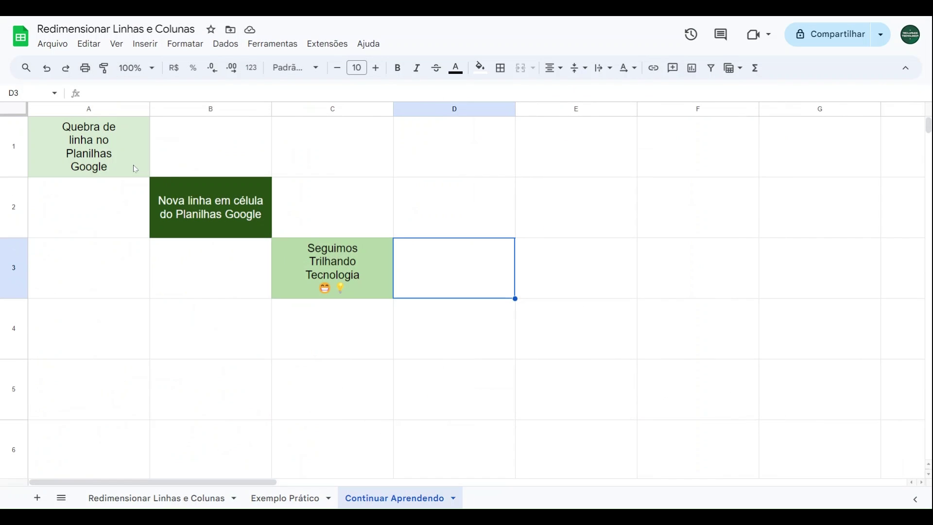
- Enter "Quebra de", "Linhas no" and "Planilhas Google" in cell D3, separated by line breaks within the cell
left_click(135, 168)
left_click(184, 197)
left_click(286, 248)
left_click(457, 275)
type("Quebra de")
key("alt+Return")
type("Linhas no")
key("alt+Return")
type("Planilhas ")
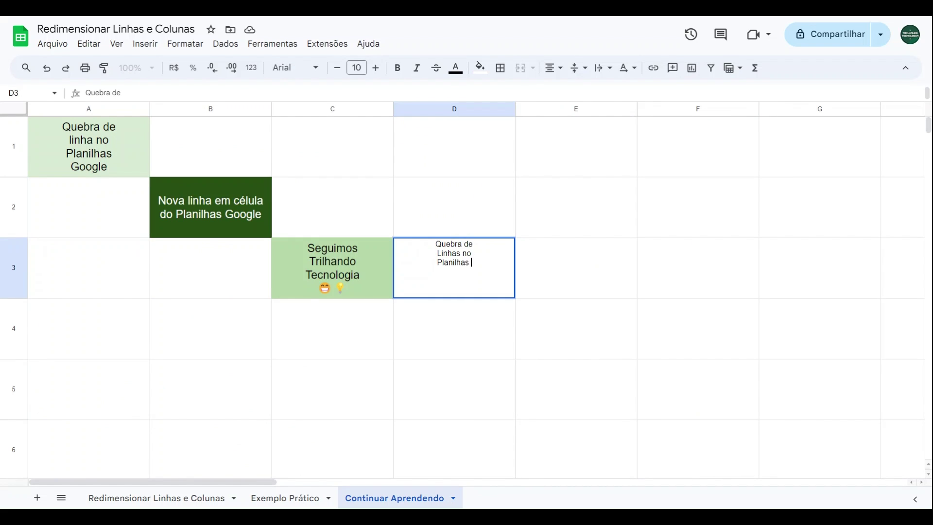
type("Google")
key("Return")
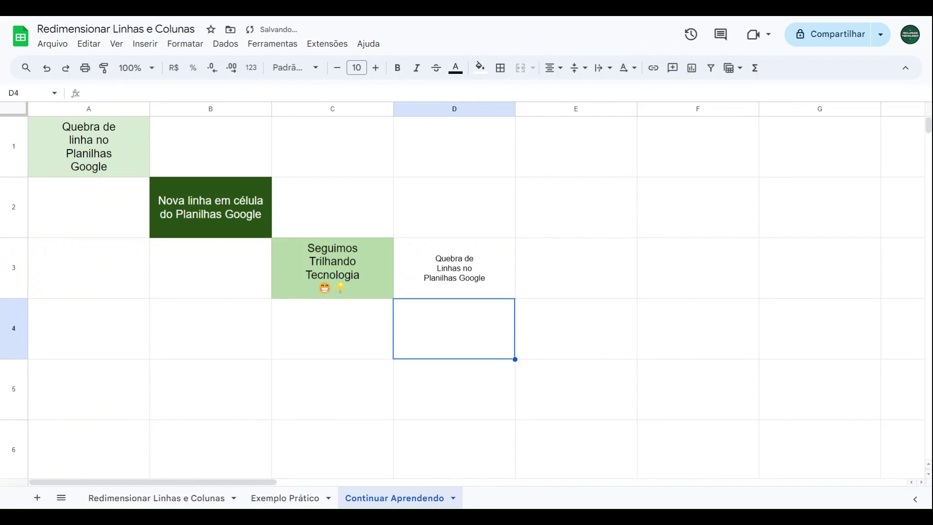